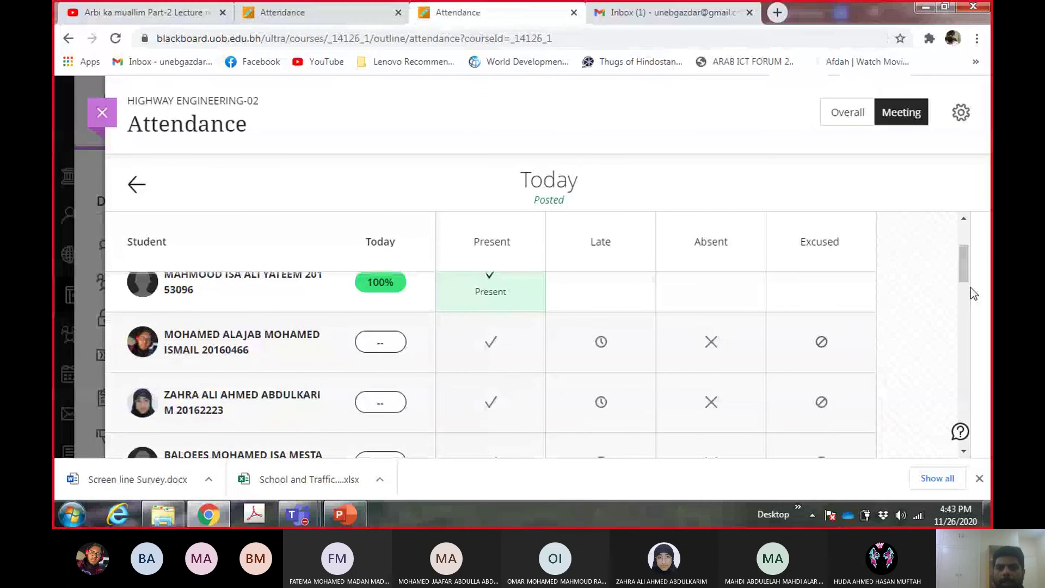
Switch to the Microsoft Teams meeting and show its list of participants
scroll(971, 288, up, 3)
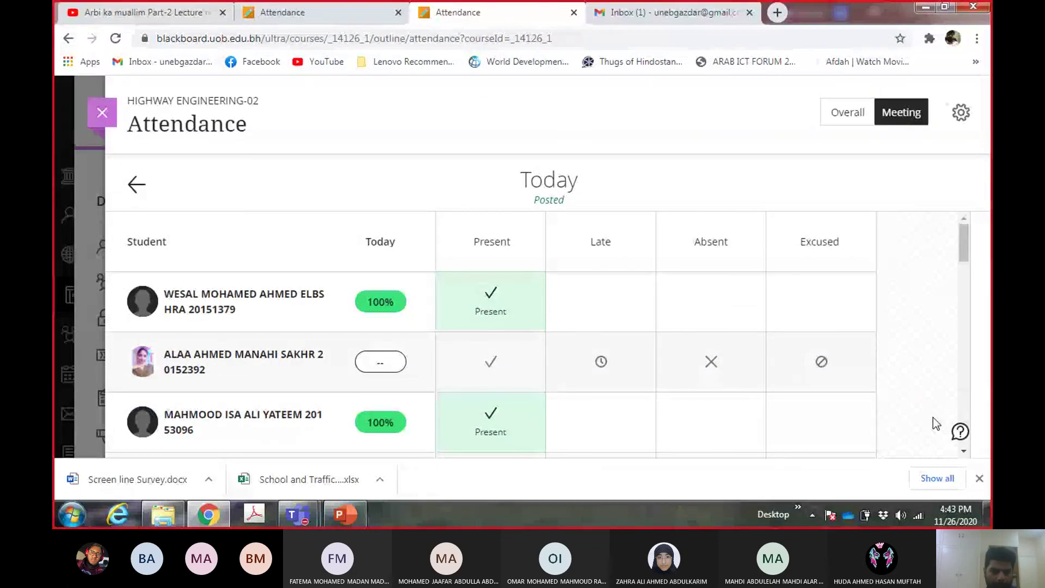
click(298, 513)
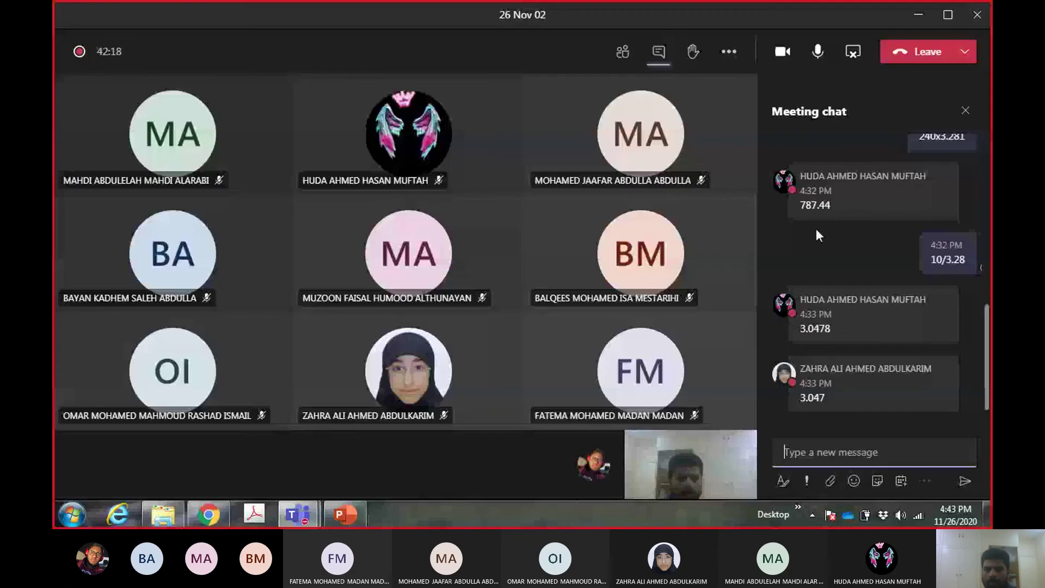
click(626, 55)
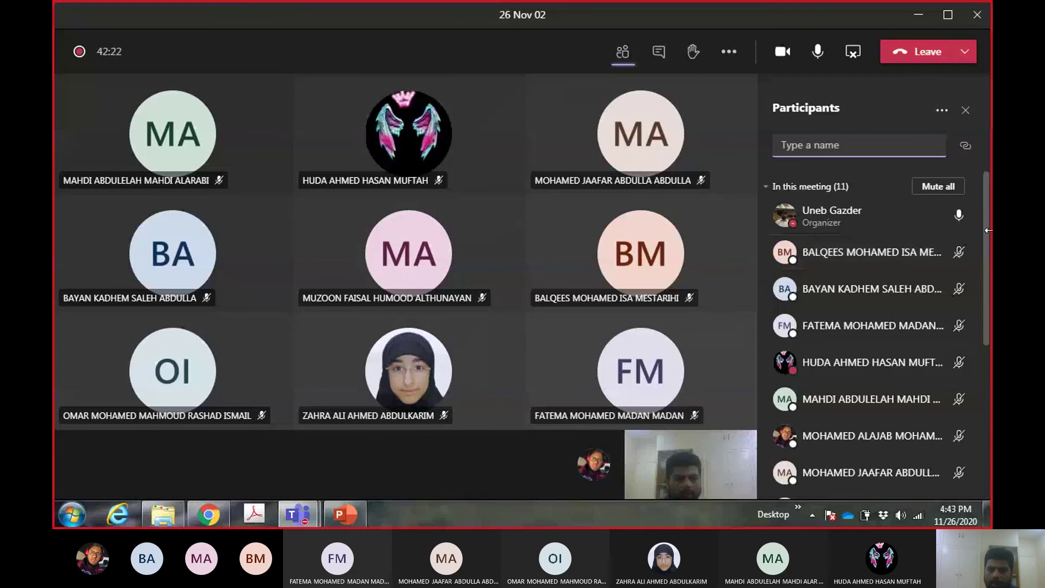
Check the Teams participants against the Highway Engineering-02 attendance sheet and mark the fourth and fifth students as Present for today
key(alt+Tab)
drag(967, 249, 966, 271)
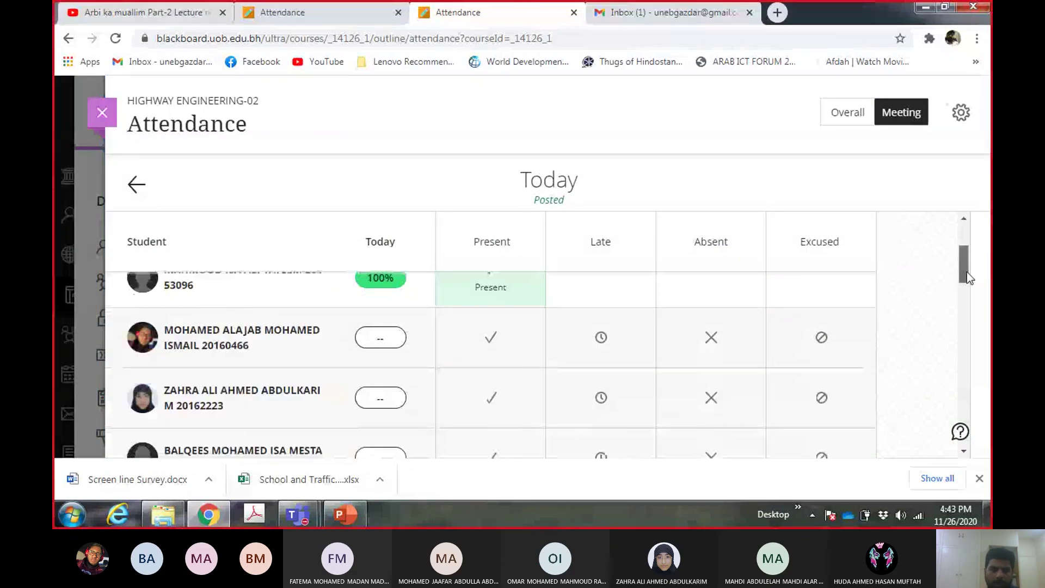
key(alt+Tab)
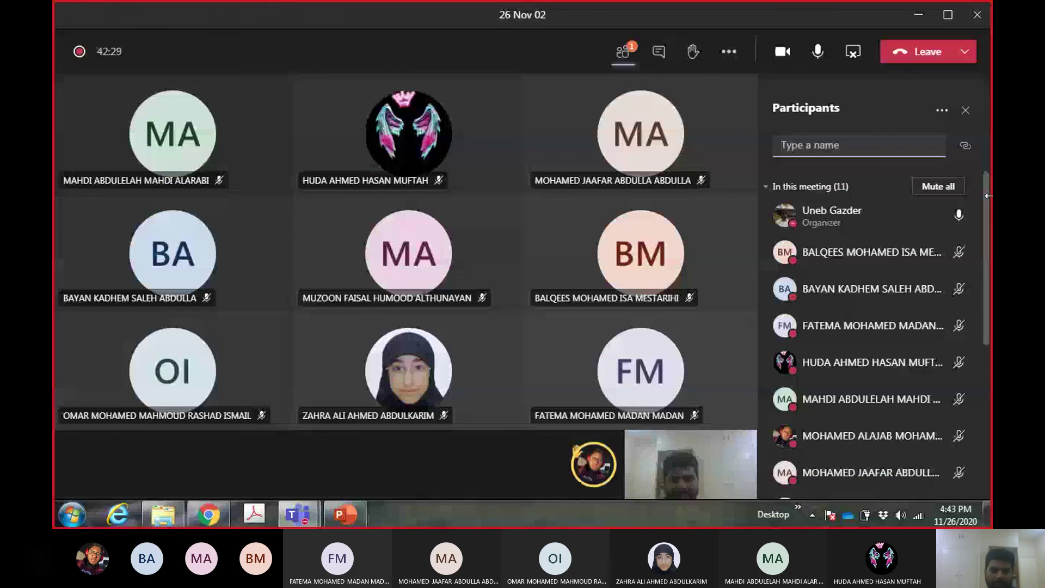
key(alt+Tab)
click(486, 336)
click(490, 397)
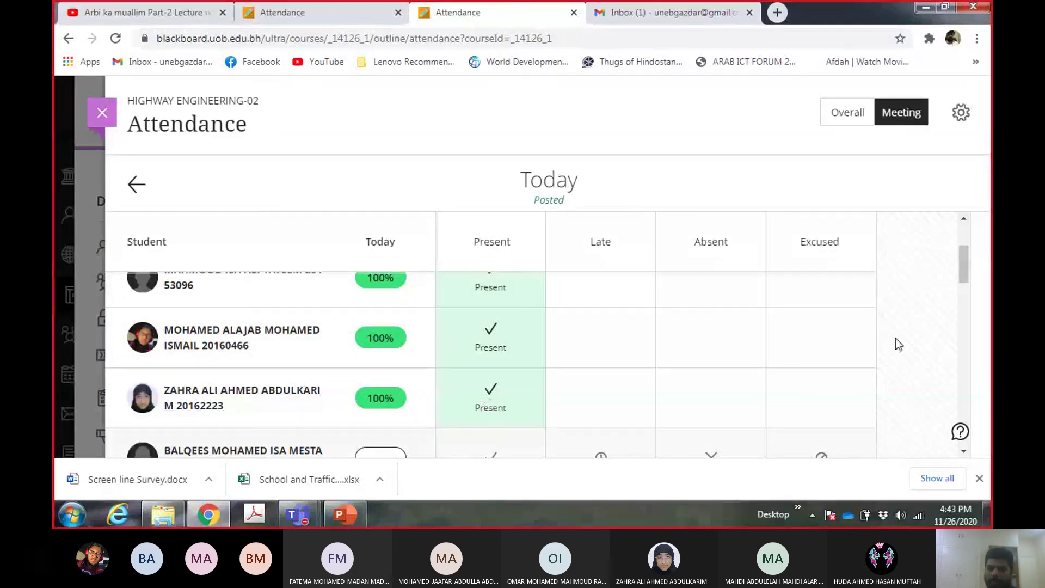
Compare the unmarked students from the sixth row of the attendance sheet onward with the participants in the Teams meeting
drag(963, 266, 962, 287)
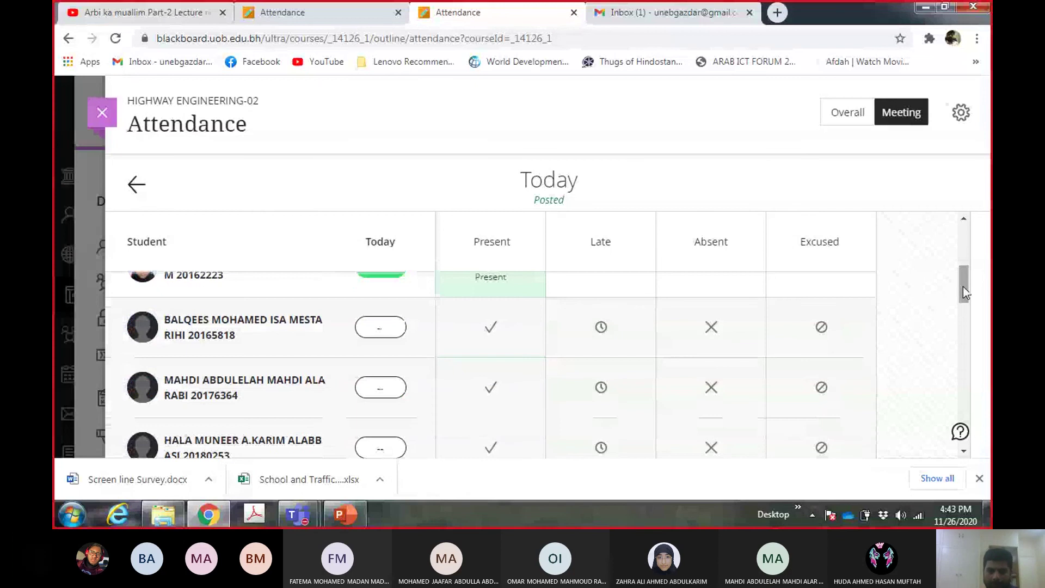
key(alt+Tab)
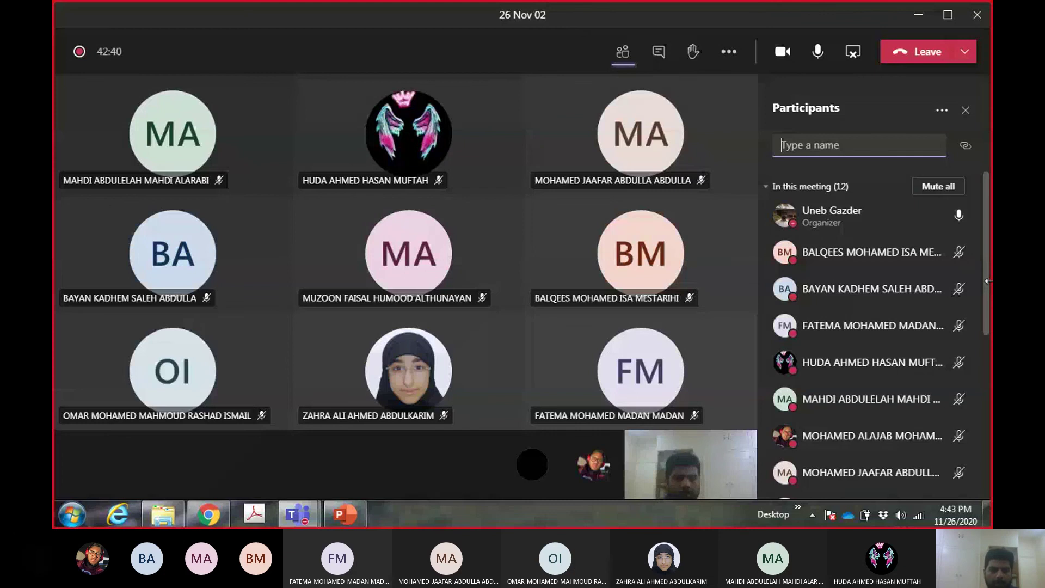
key(alt+Tab)
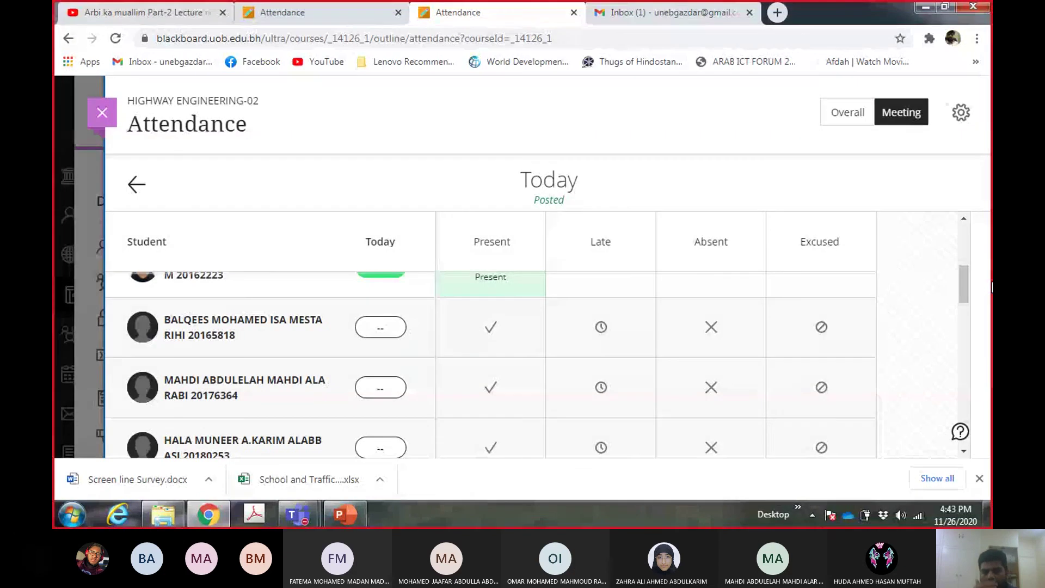
key(alt+Tab)
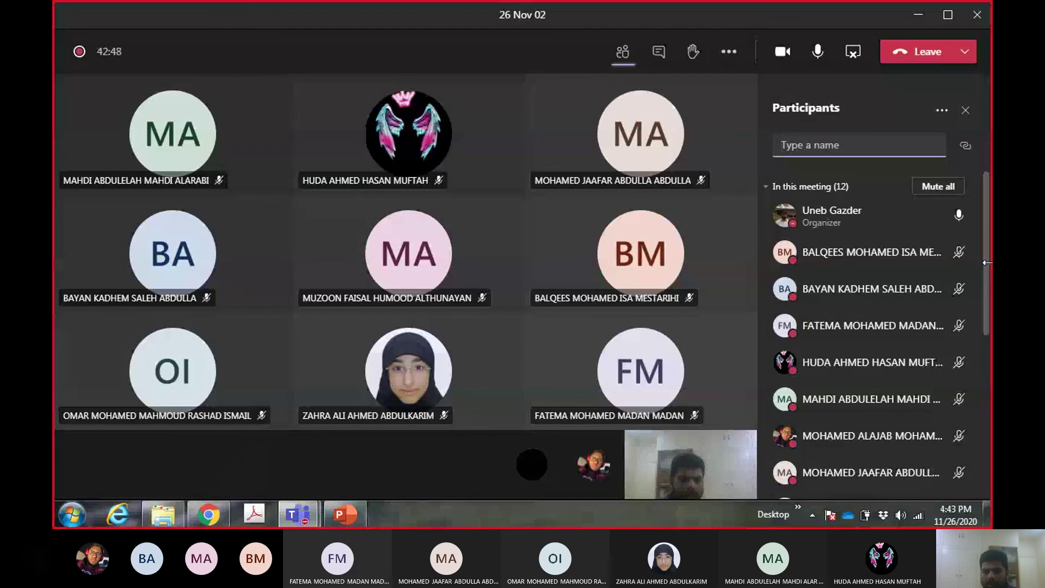
key(alt+Tab)
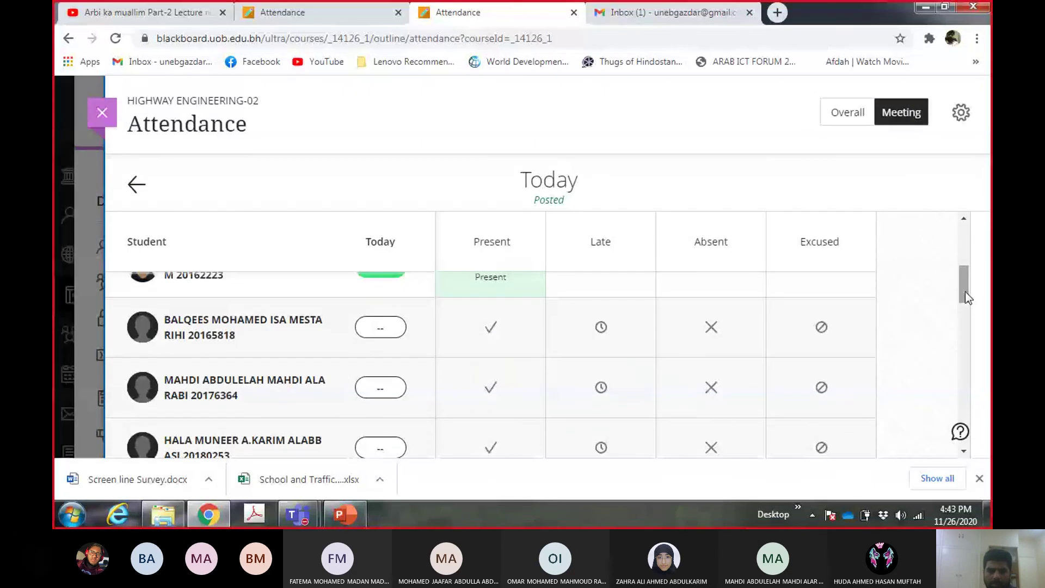
Mark the student with a raised hand in Teams and the unmarked student three rows further down as Present in Blackboard
drag(965, 293, 970, 340)
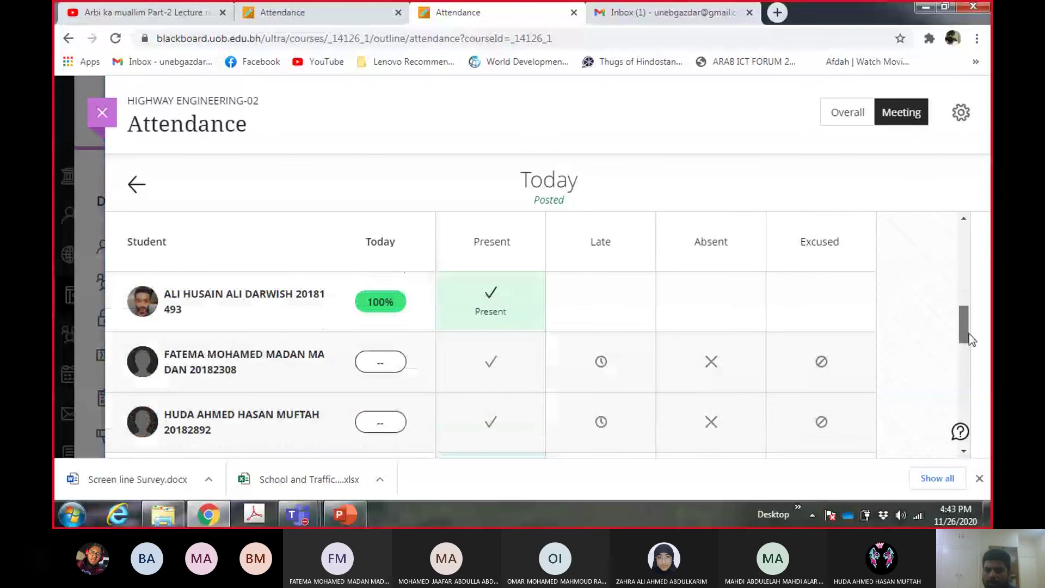
key(alt+Tab)
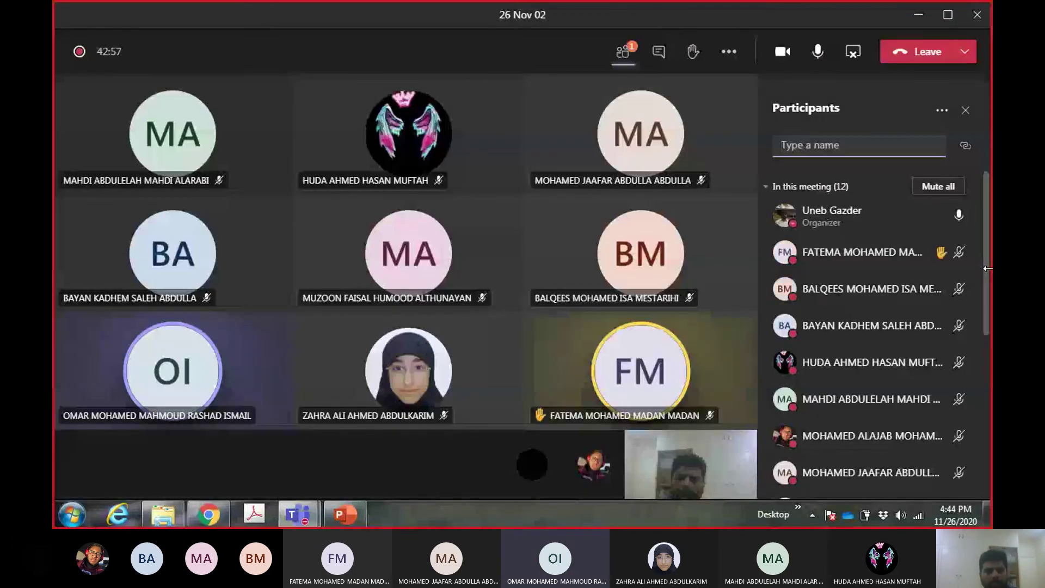
key(alt+Tab)
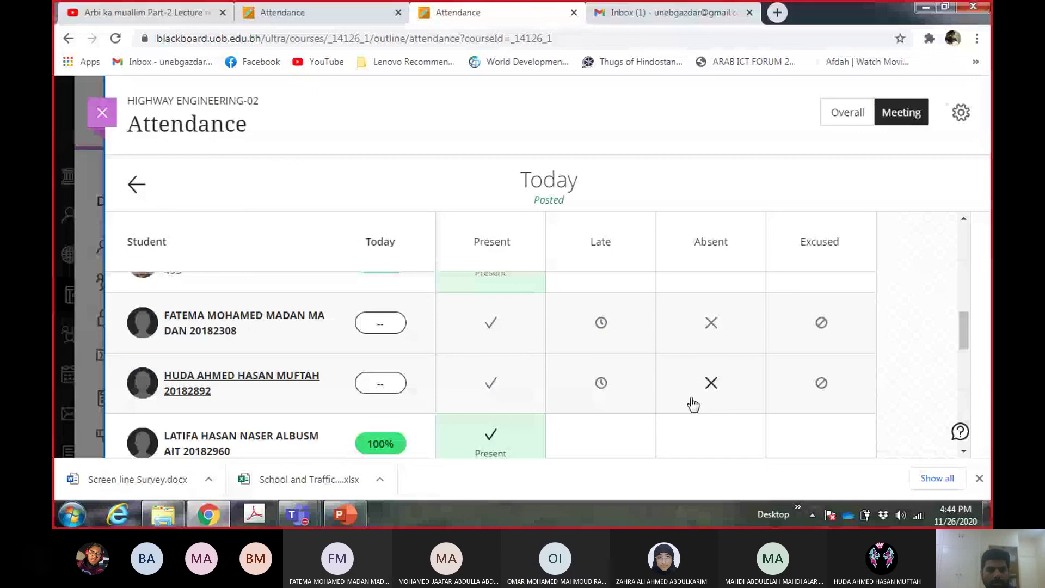
click(490, 325)
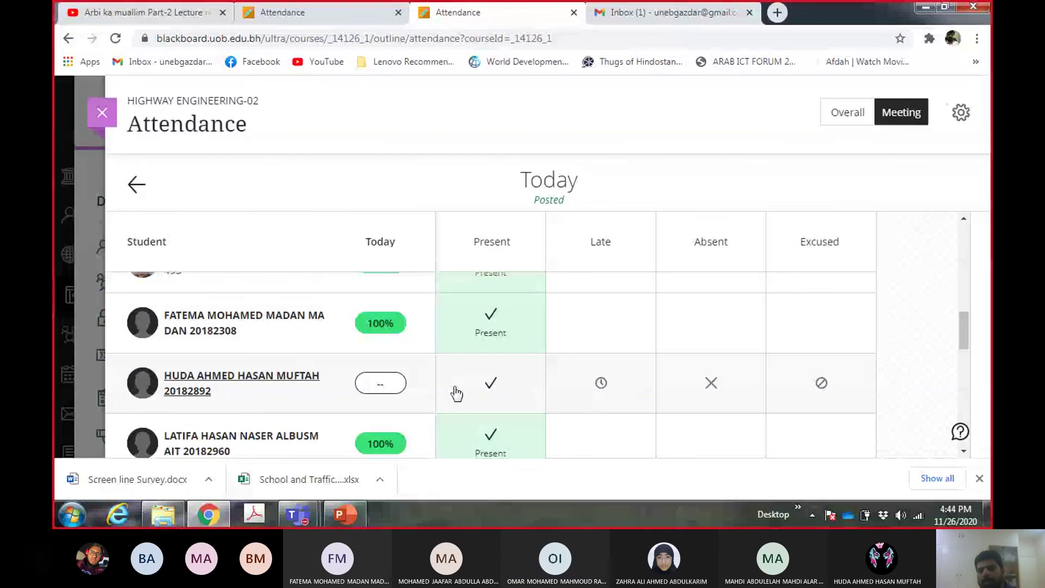
drag(963, 341, 964, 362)
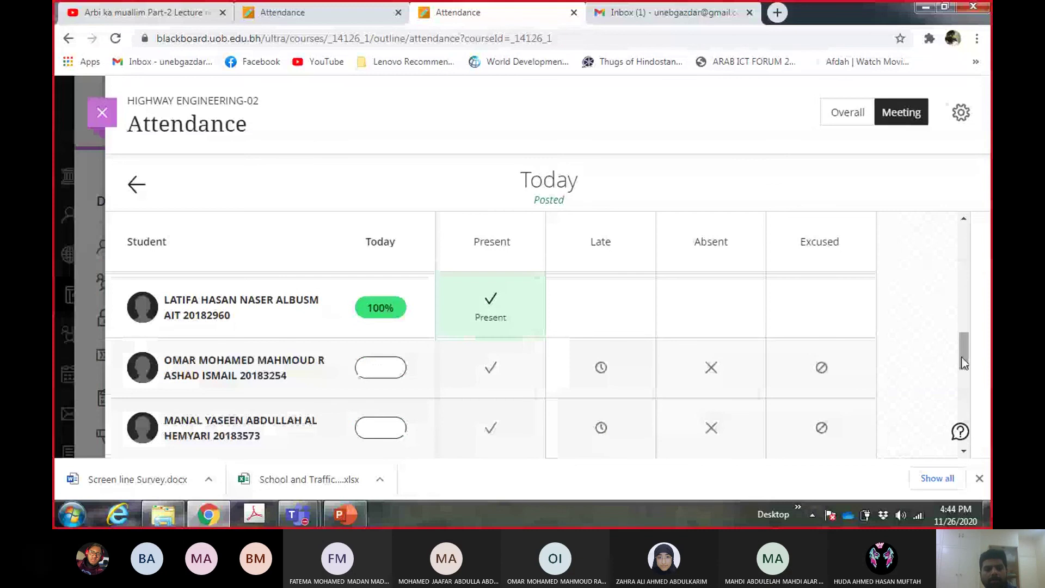
click(490, 367)
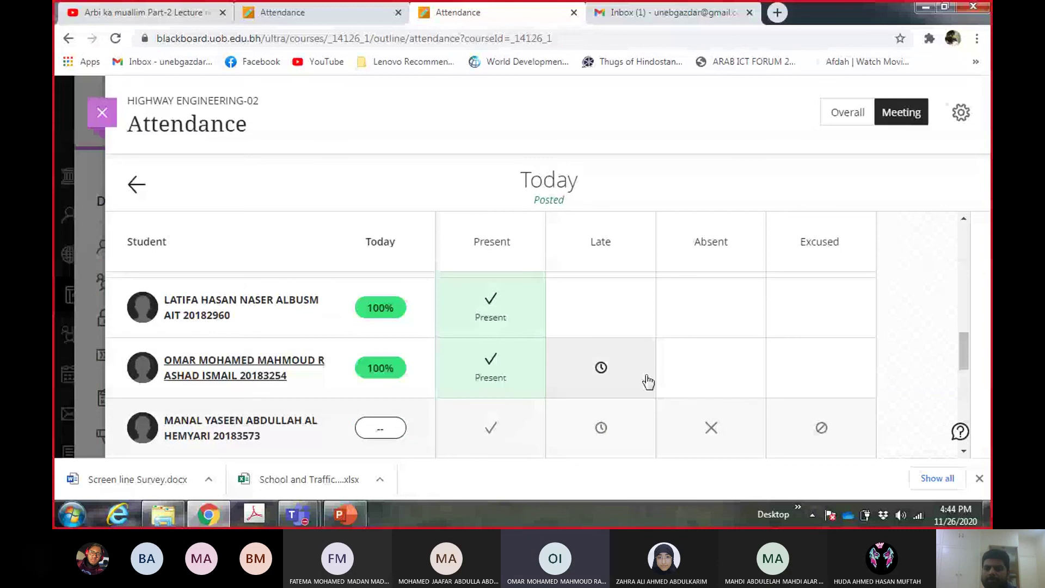
Check the Teams meeting for a response from the next unmarked student in the attendance sheet
key(alt+Tab)
key(alt+Tab)
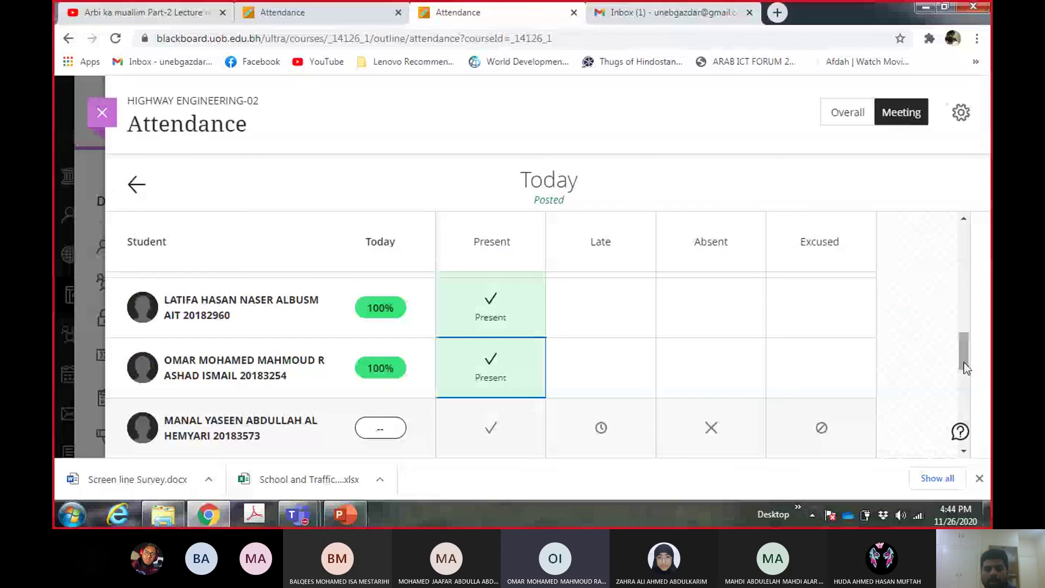
scroll(964, 368, down, 1)
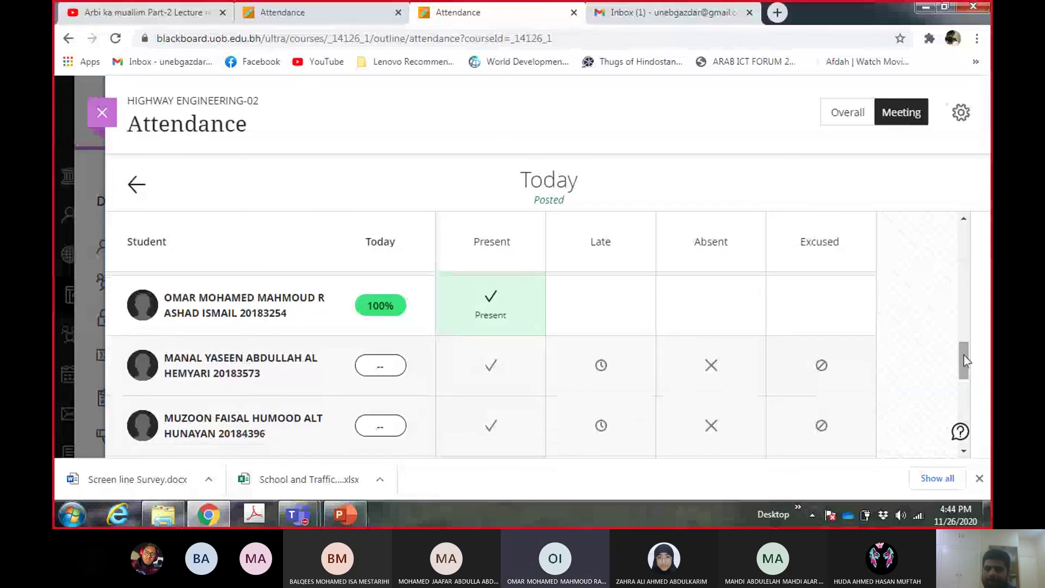
key(alt+Tab)
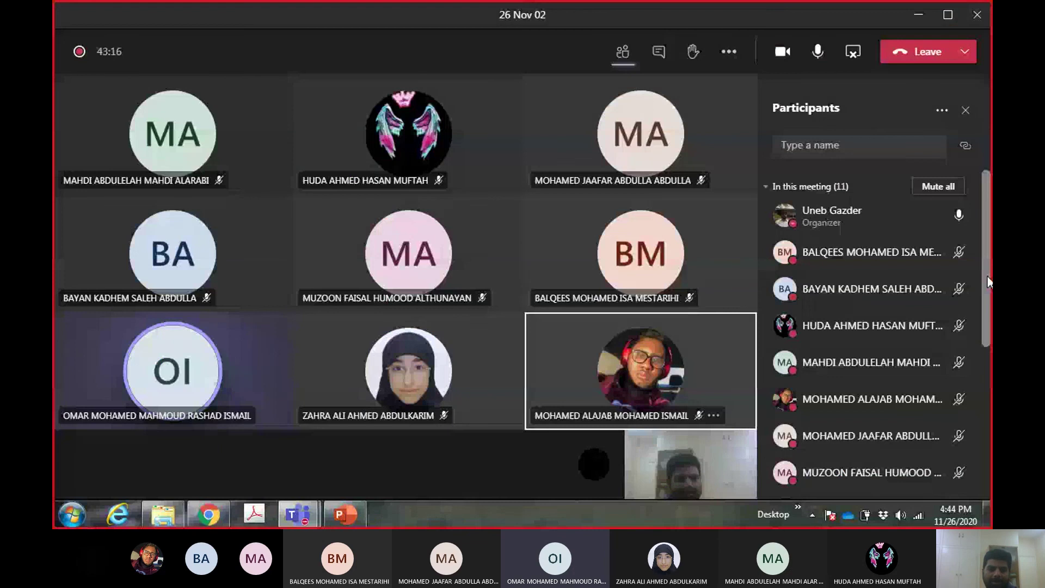
key(alt+Tab)
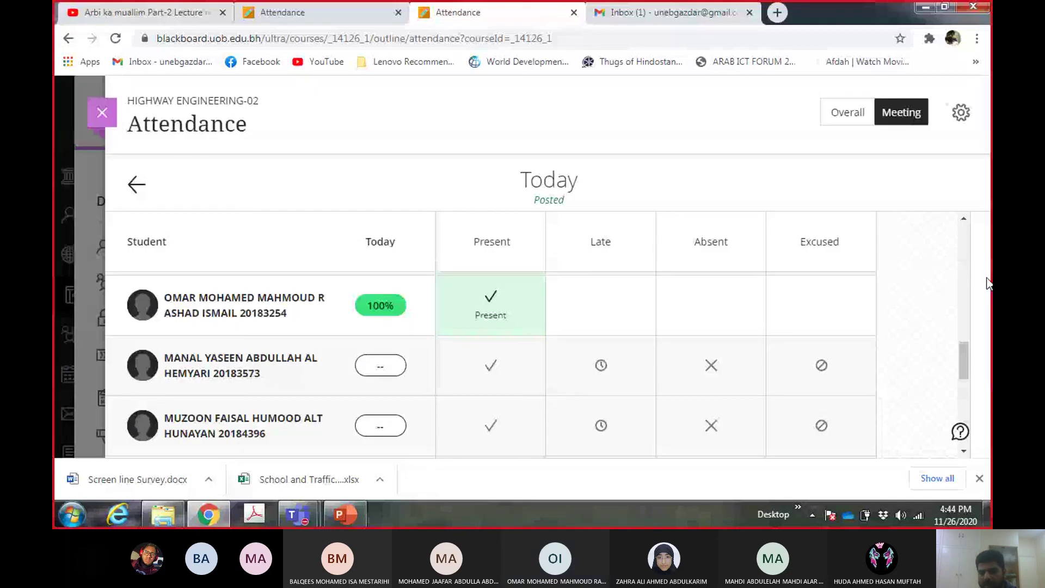
key(alt+Tab)
key(alt+Tab)
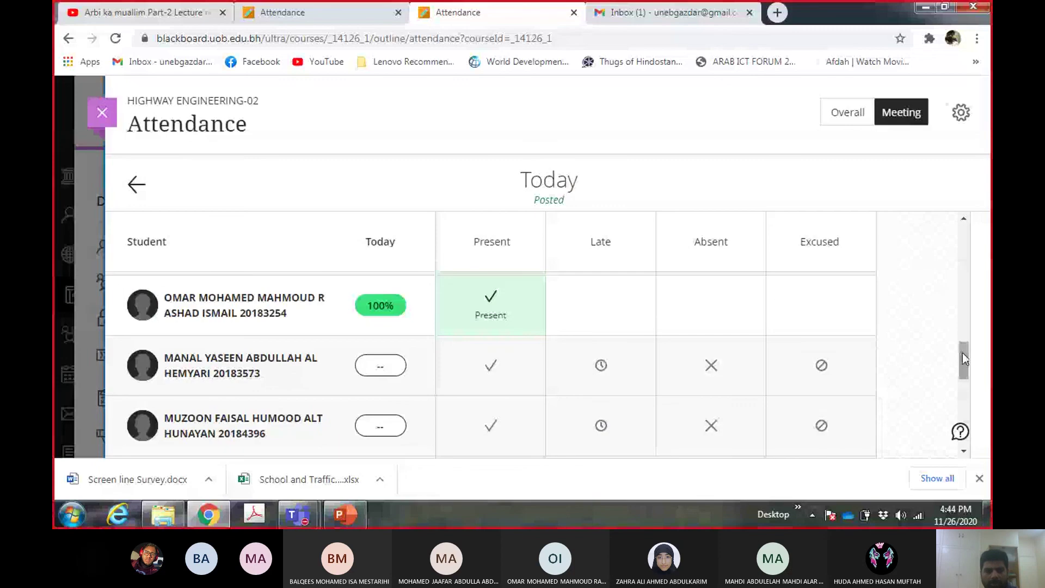
Find the next unmarked student who raised a hand in the Teams meeting and mark that student as Present
scroll(968, 370, down, 1)
scroll(967, 370, down, 1)
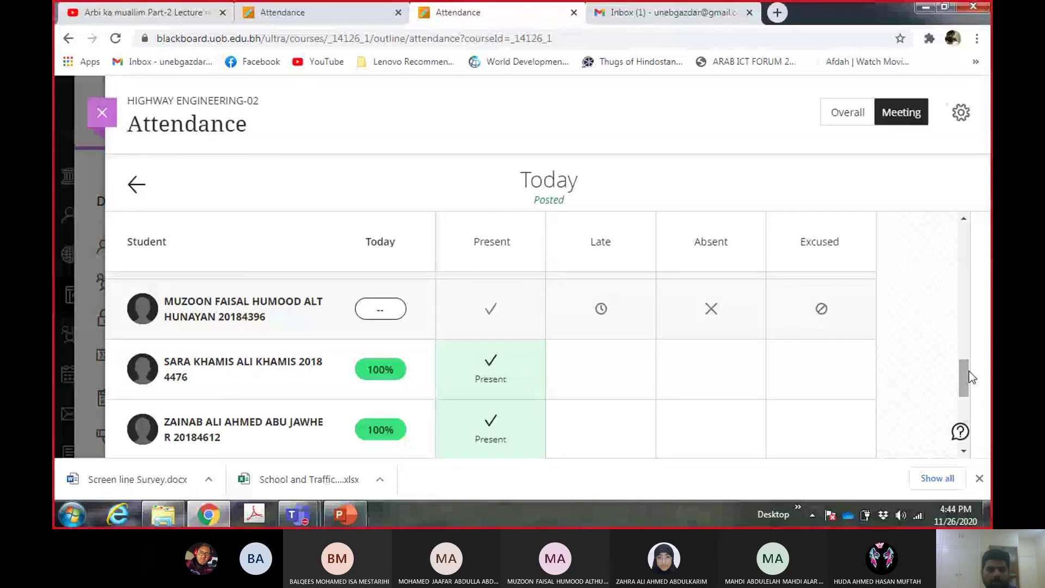
key(alt+Tab)
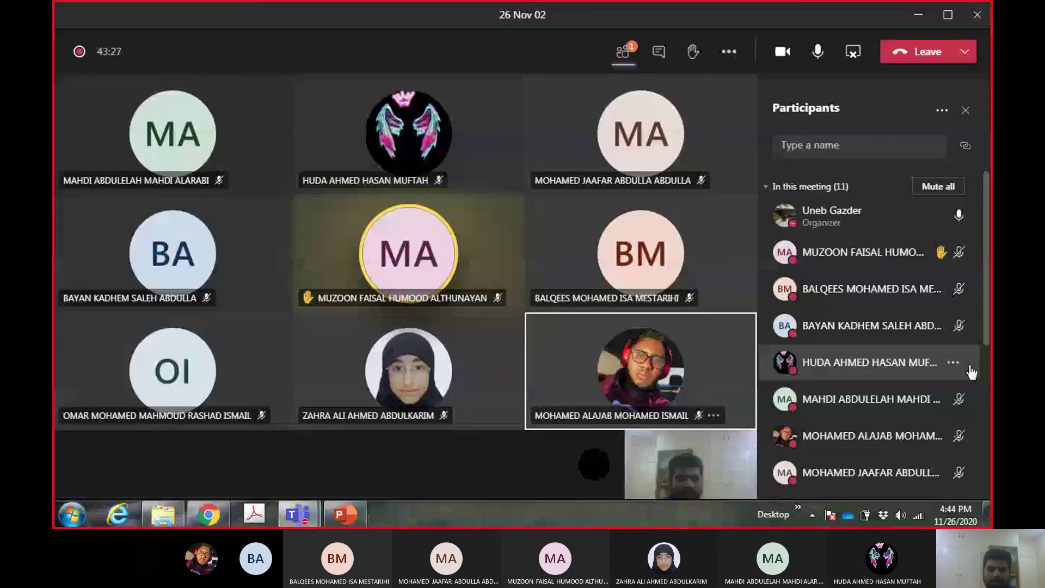
key(alt+Tab)
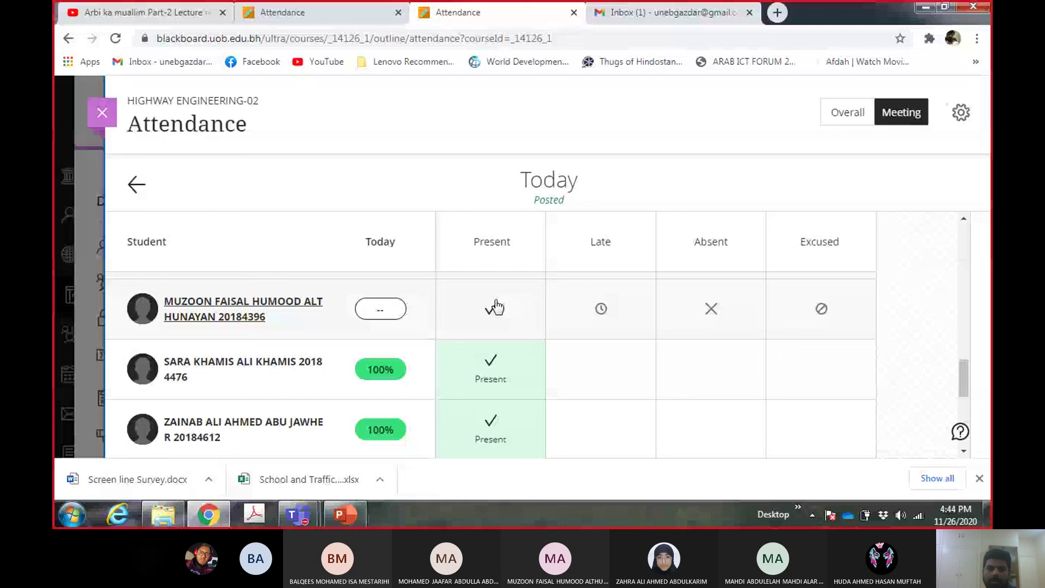
click(492, 308)
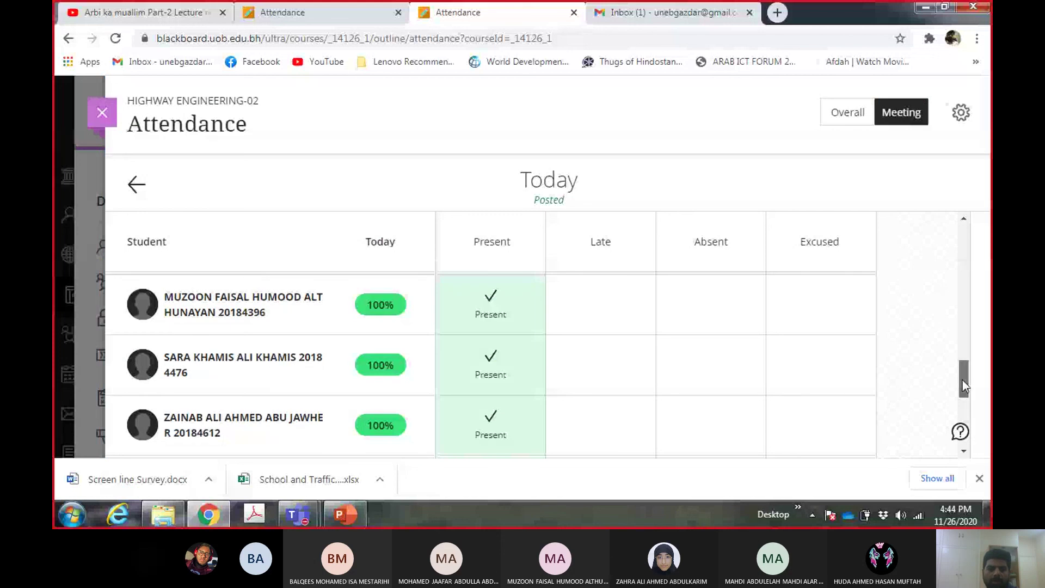
Mark the other student with a raised hand in Teams, third from the end of the attendance sheet, as Present
drag(962, 380, 962, 409)
key(alt+Tab)
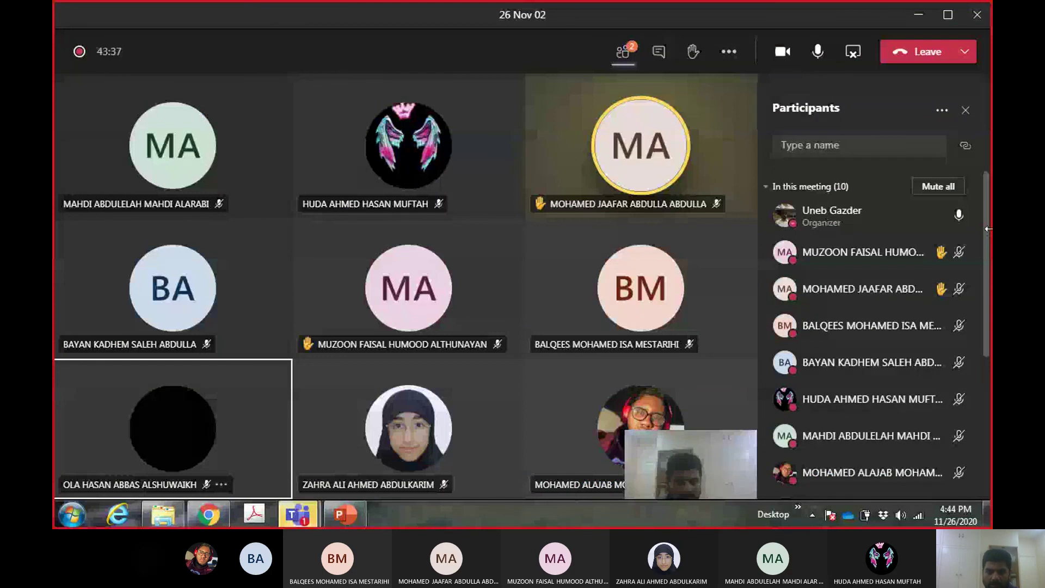
key(alt+Tab)
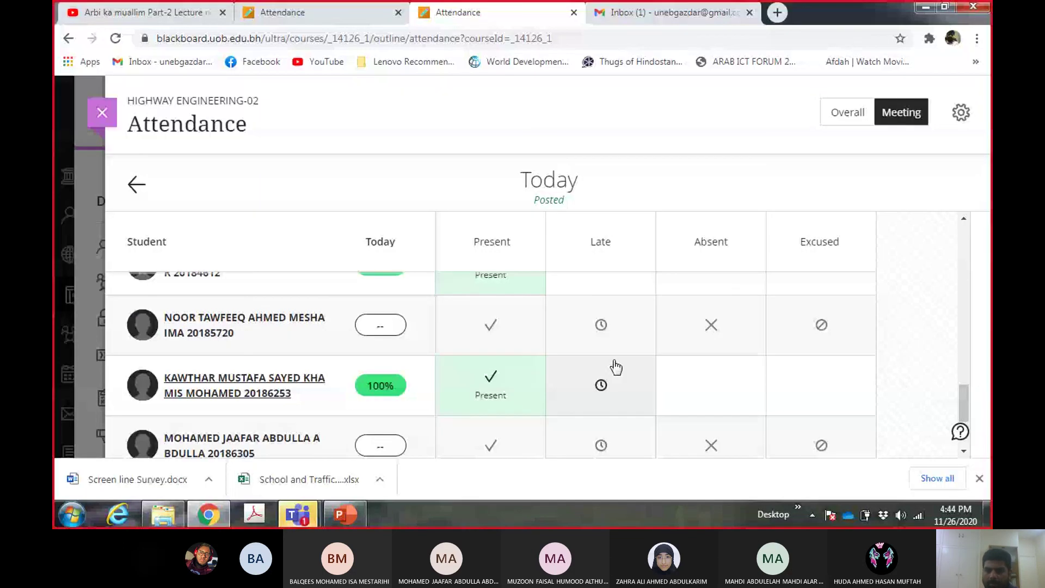
drag(962, 392, 963, 424)
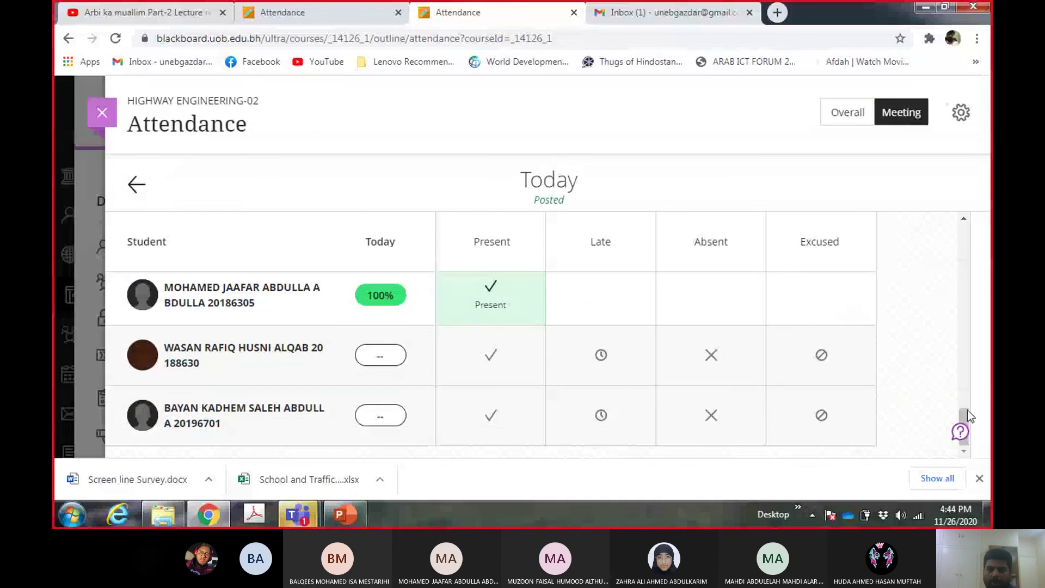
Look through the remaining participants in the Teams meeting and read the newest message in the meeting chat
key(alt+Tab)
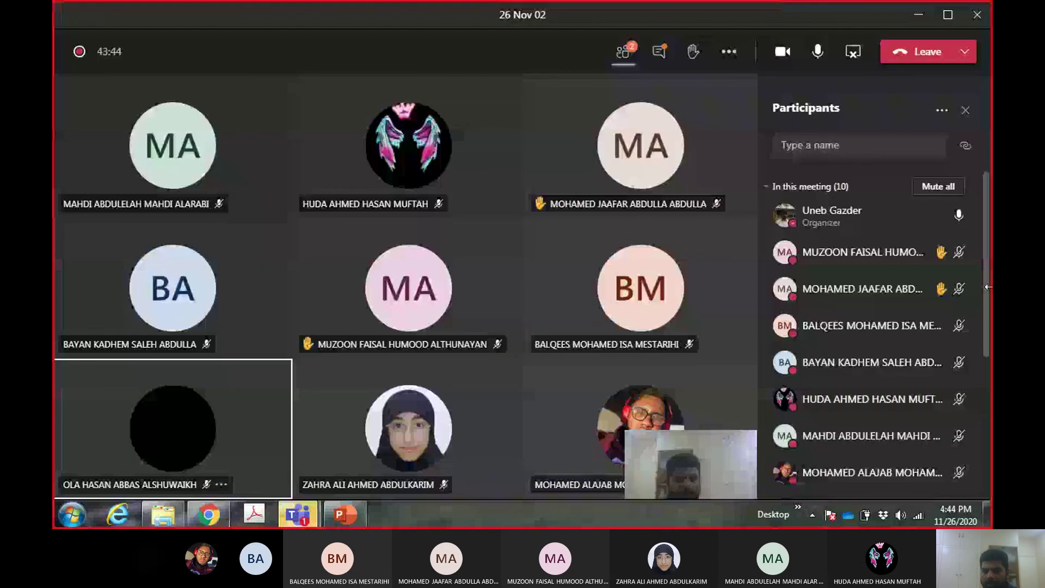
scroll(978, 368, down, 5)
scroll(974, 403, up, 5)
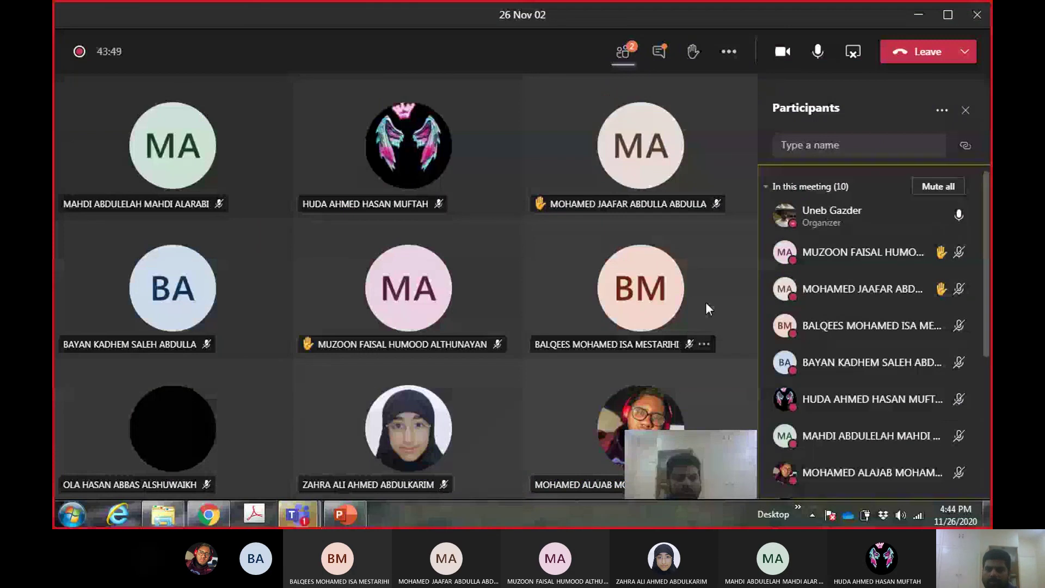
click(659, 51)
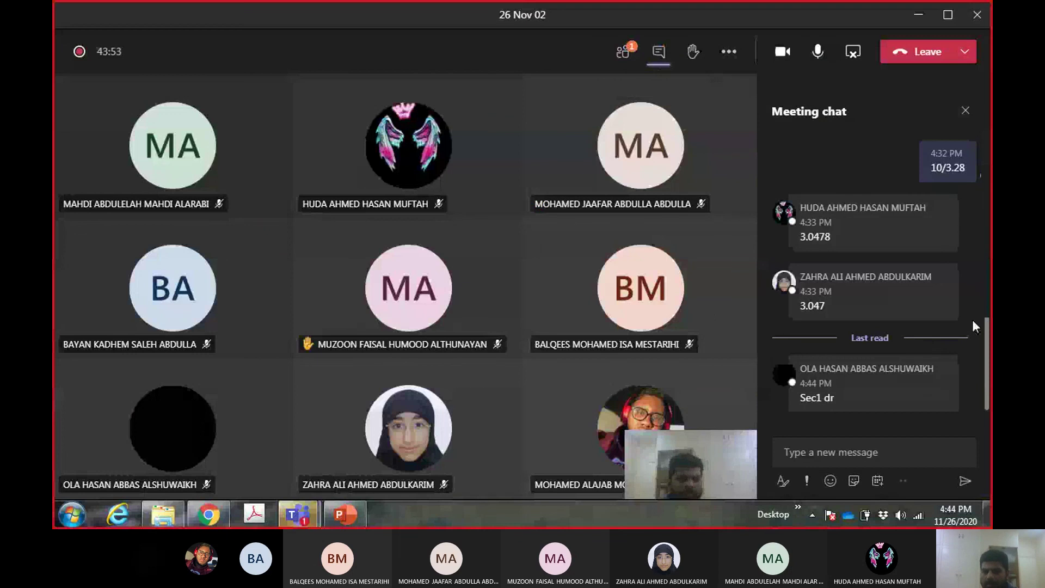
In the Highway Engineering-01 attendance sheet, find the student who posted "Sec1 dr" in the meeting chat and mark that student as Present
key(alt+Tab)
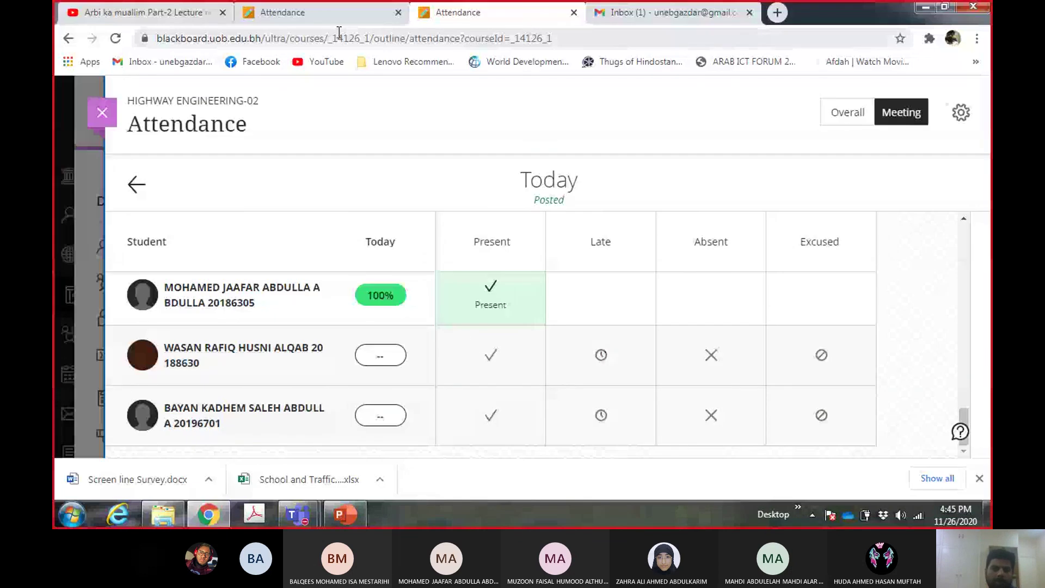
click(312, 17)
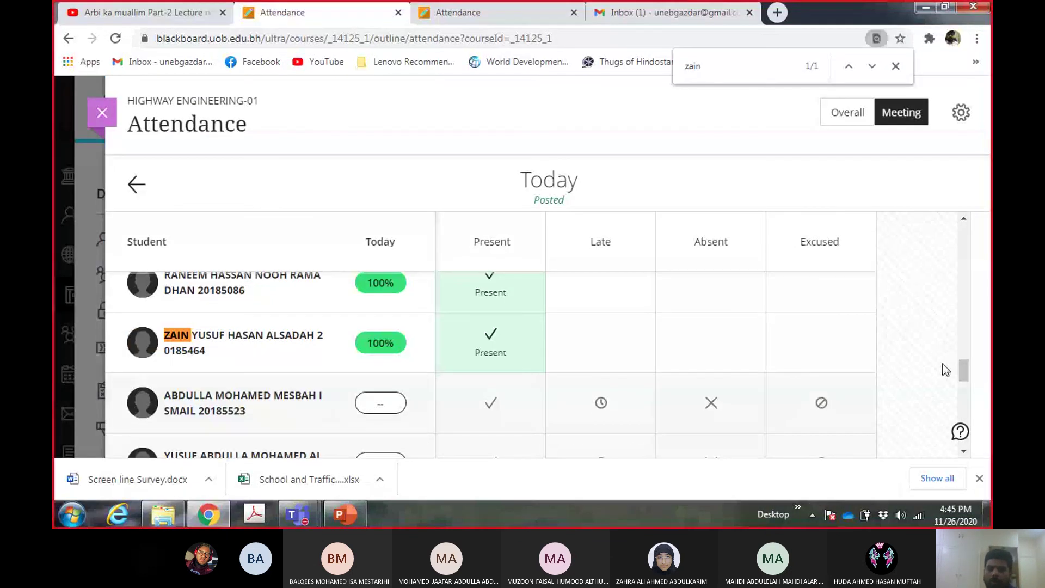
key(ctrl+f)
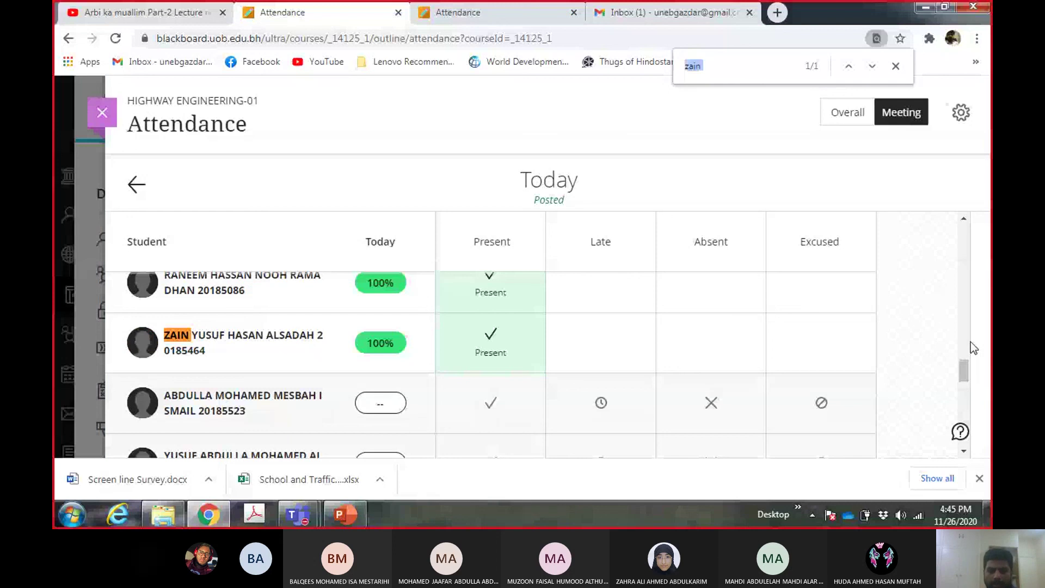
text(ola)
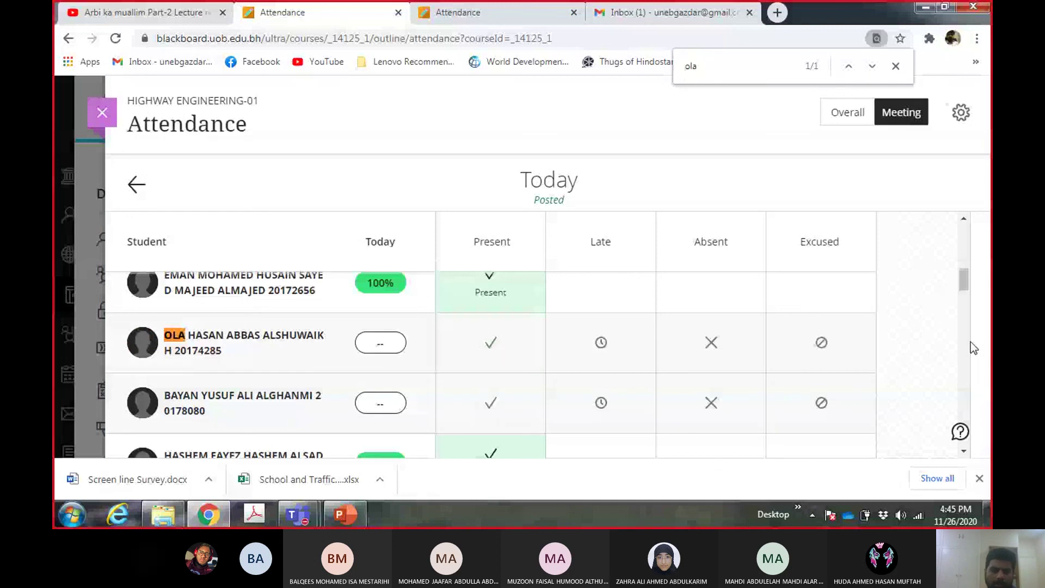
click(491, 345)
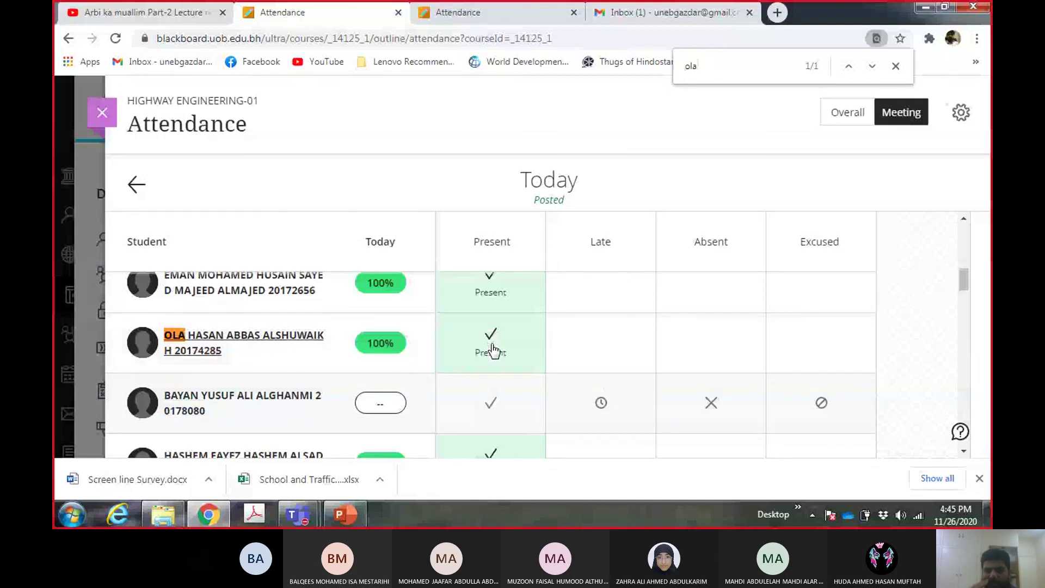
Switch back to the Teams meeting and end it for everyone
key(alt+Tab)
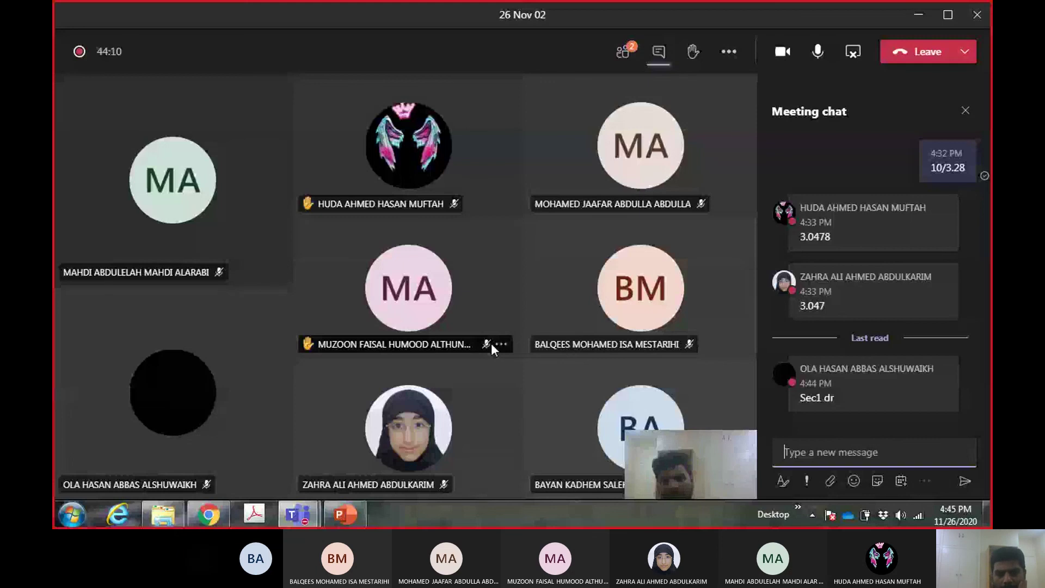
click(969, 59)
click(751, 174)
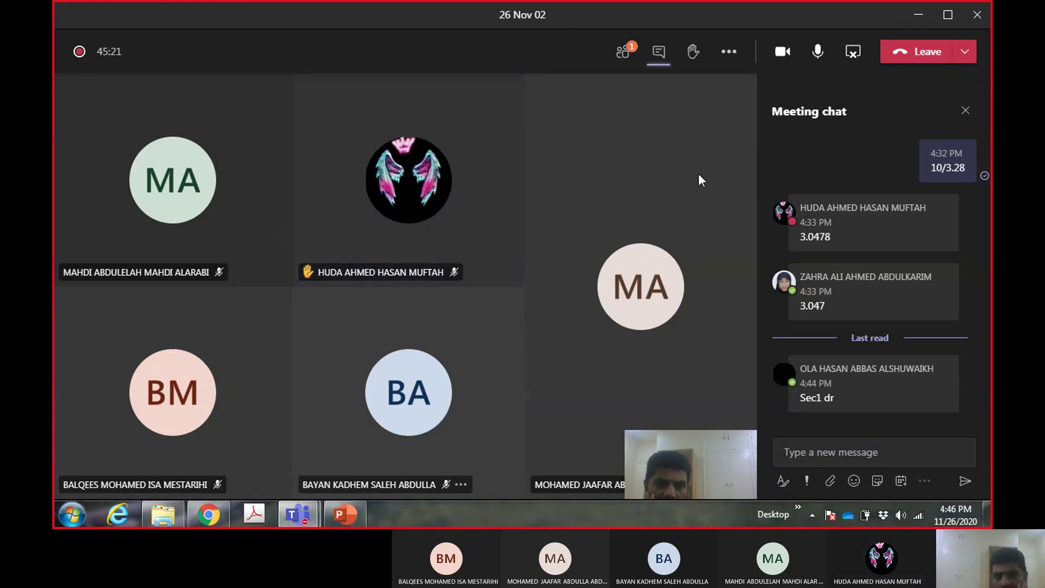
click(967, 57)
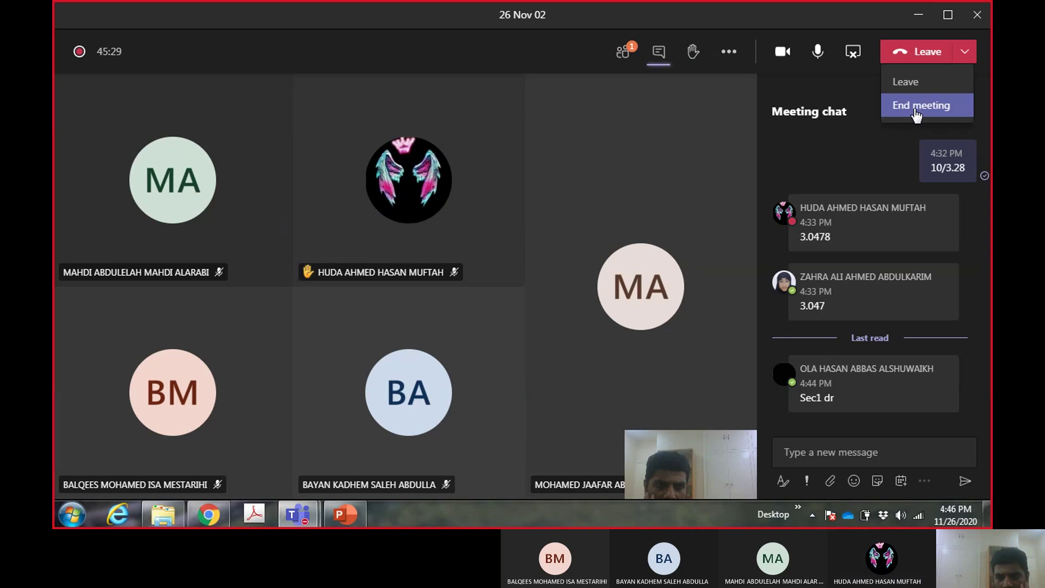
click(916, 107)
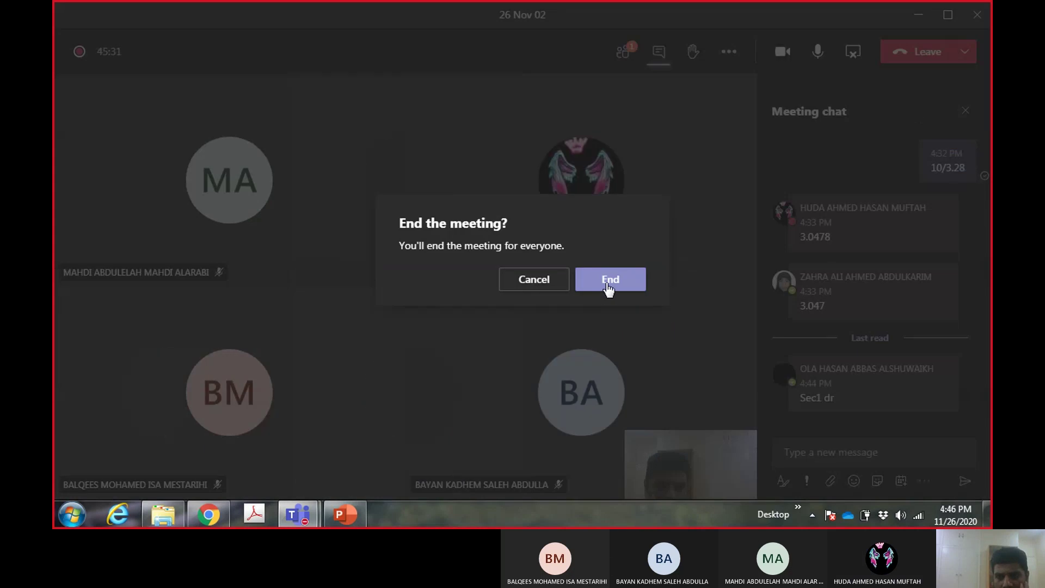